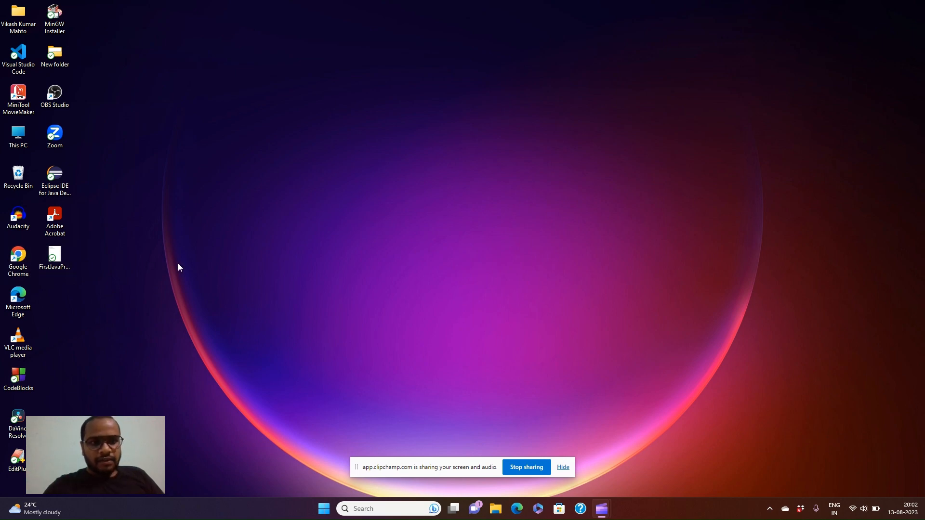
# Step: Launch Chrome with the Person 1 profile and Google 'mysql windows download'
pyautogui.doubleClick(19, 263)
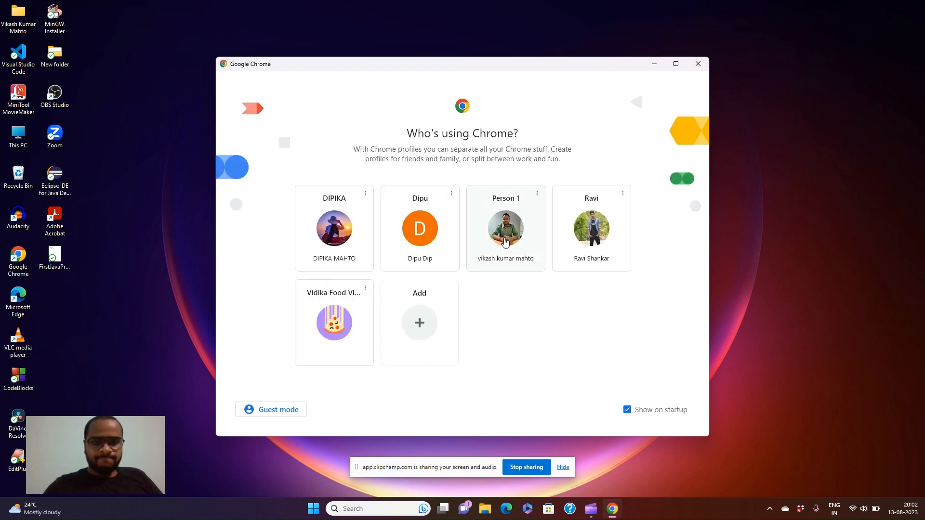
pyautogui.click(505, 242)
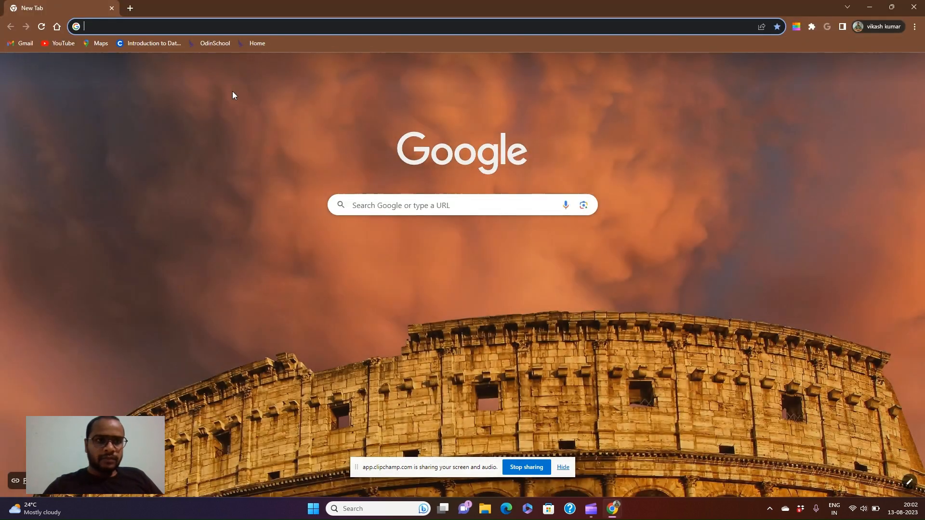
pyautogui.click(196, 26)
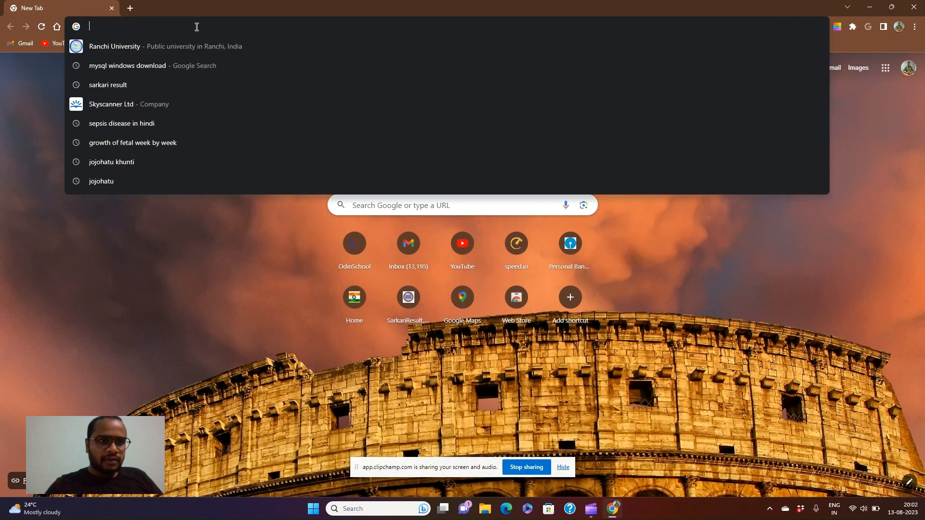
pyautogui.write('muy')
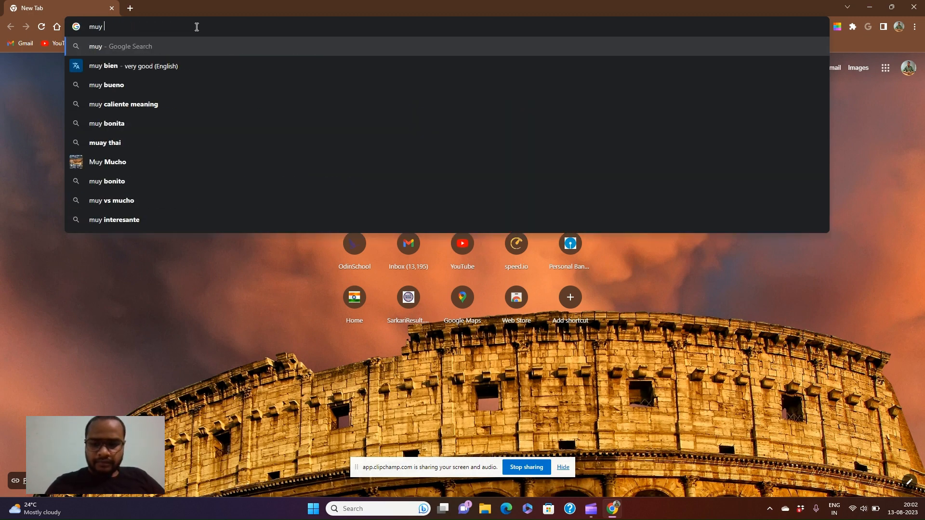
pyautogui.press('BackSpace')
pyautogui.write('sql')
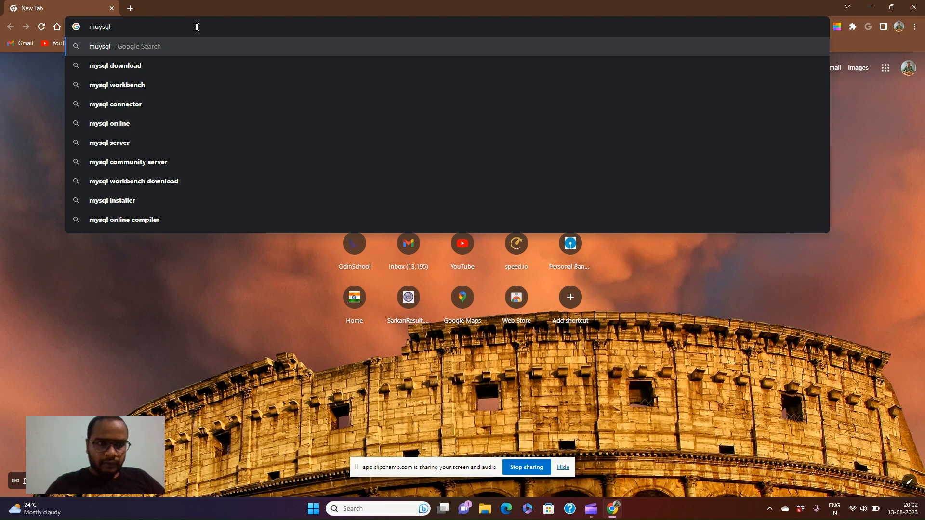
pyautogui.write(' wind')
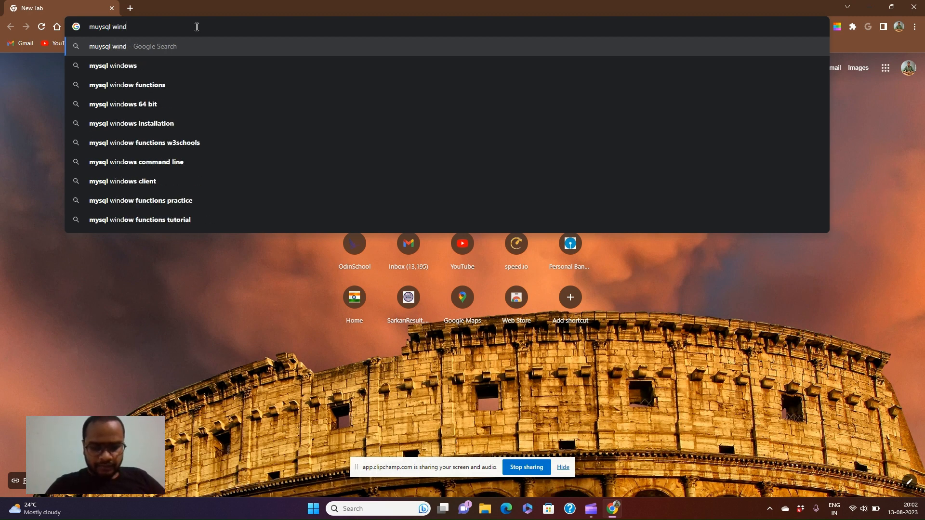
pyautogui.write('ows dow')
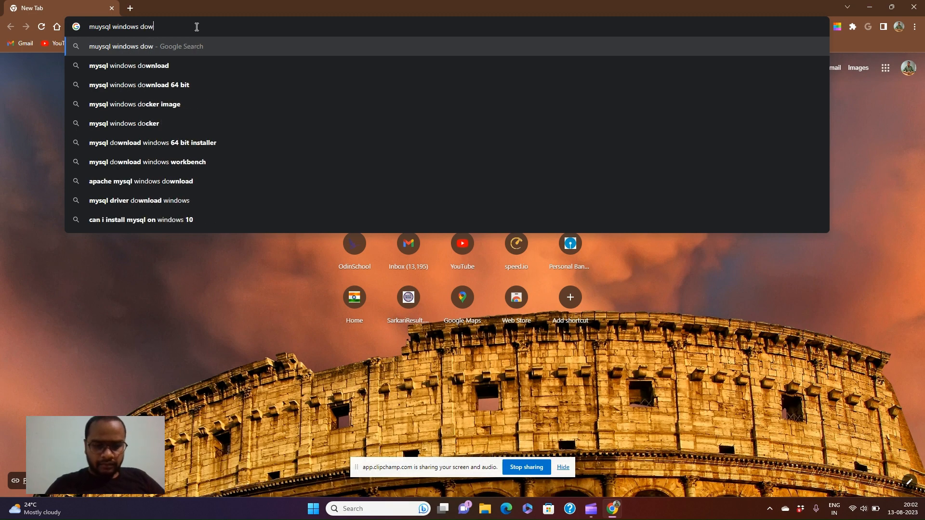
pyautogui.write('nload')
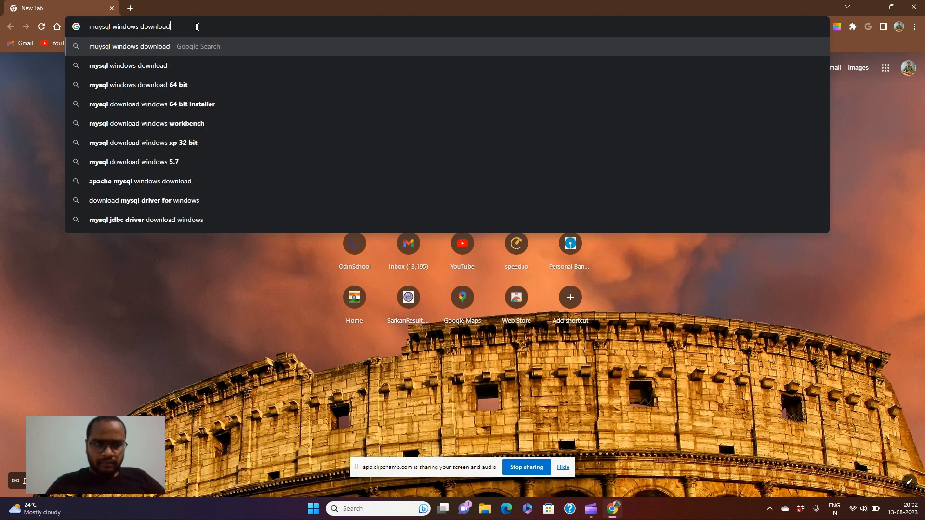
pyautogui.press('Return')
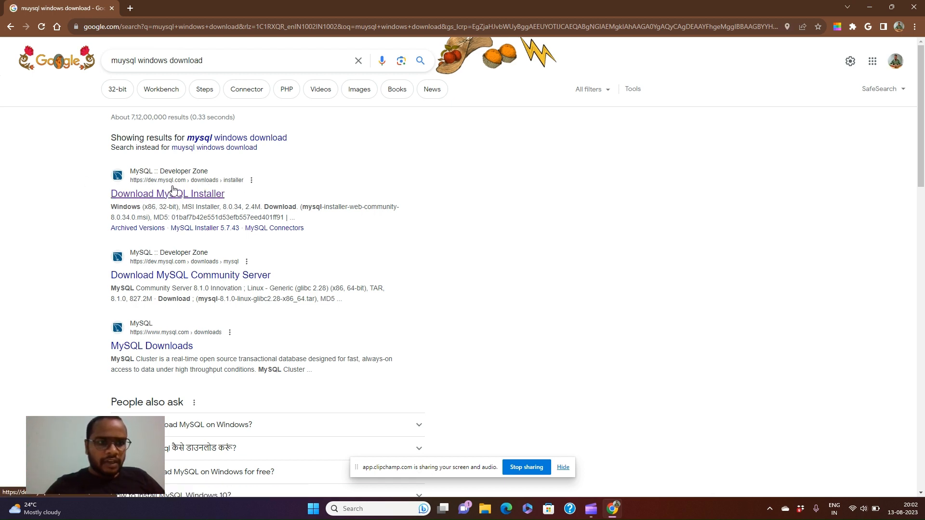
# Step: Open the Download MySQL Installer result and download the 2.4M Windows MSI web installer
pyautogui.click(126, 194)
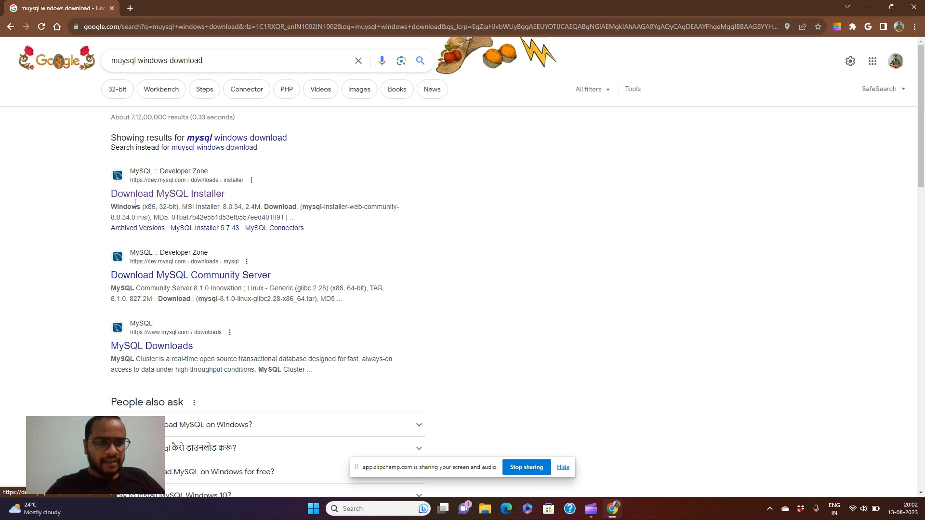
pyautogui.click(189, 198)
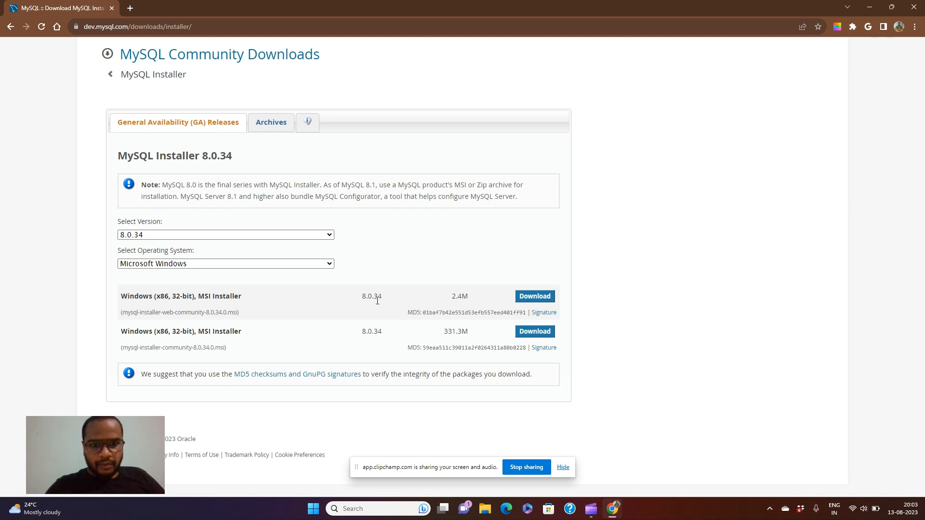
pyautogui.click(532, 298)
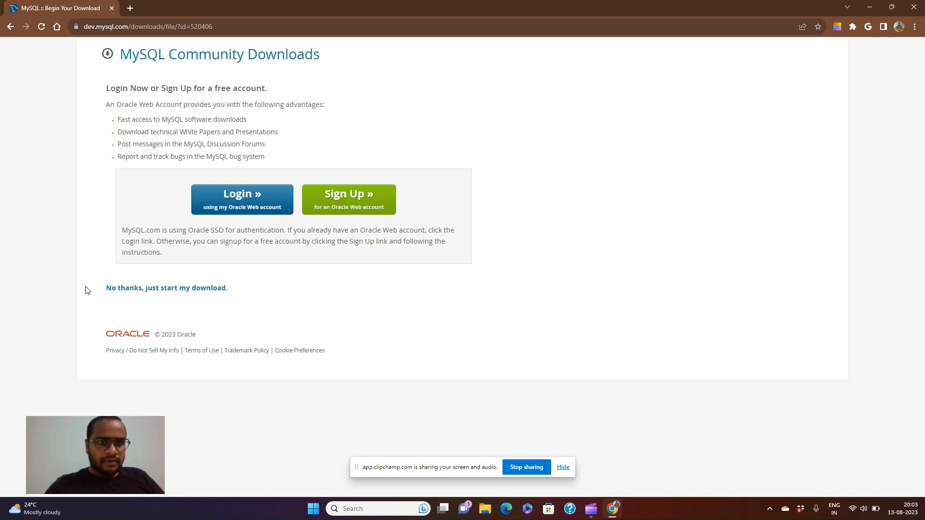
# Step: Skip the Oracle account login and start the MySQL Installer download
pyautogui.click(119, 296)
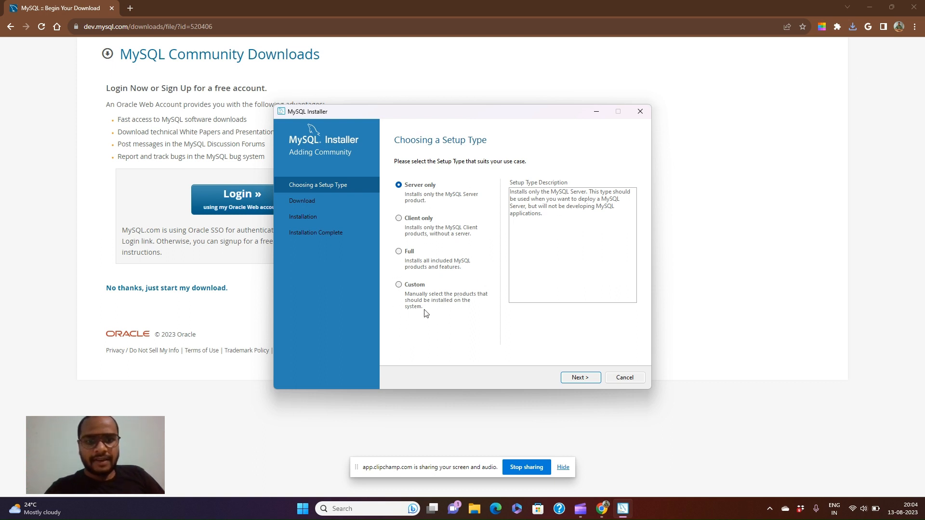
# Step: Choose the Custom setup type and continue to product selection
pyautogui.click(399, 285)
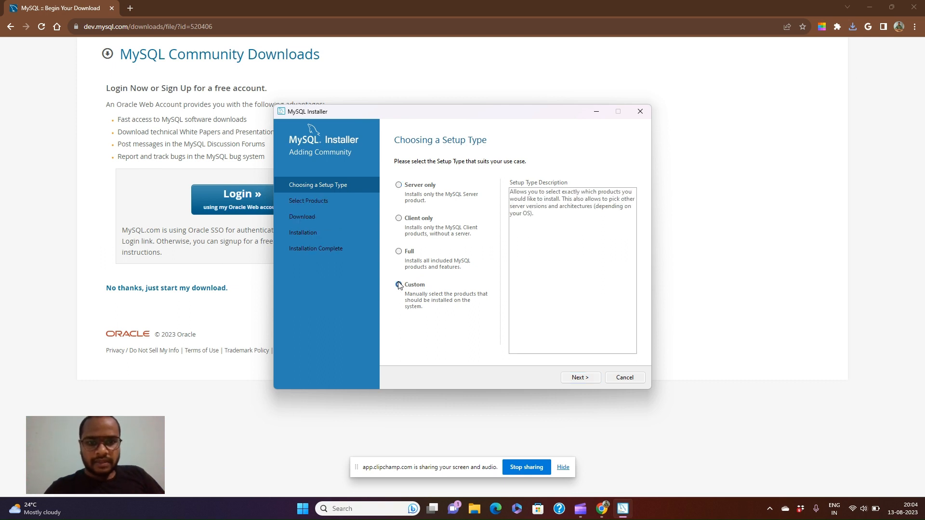
pyautogui.click(578, 378)
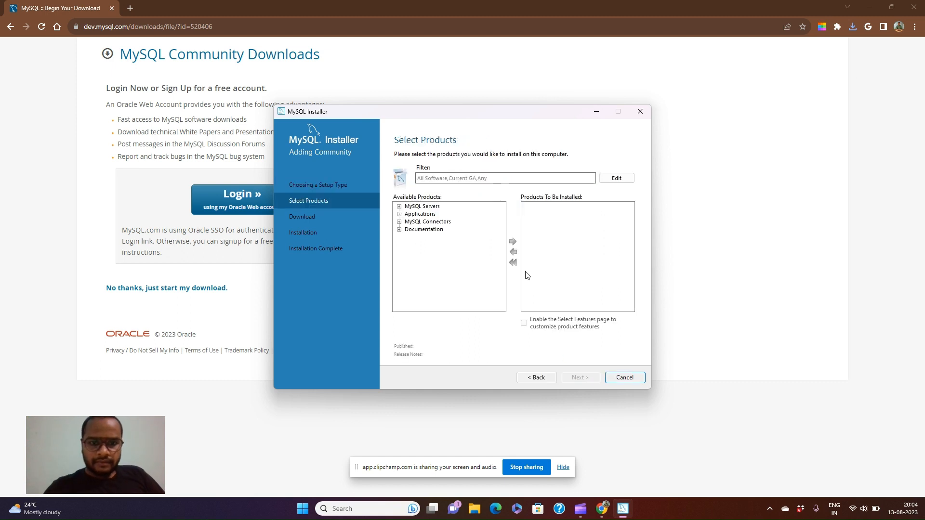
# Step: Add MySQL Server 8.0.34 - X64 from the MySQL Servers tree to Products To Be Installed
pyautogui.click(400, 206)
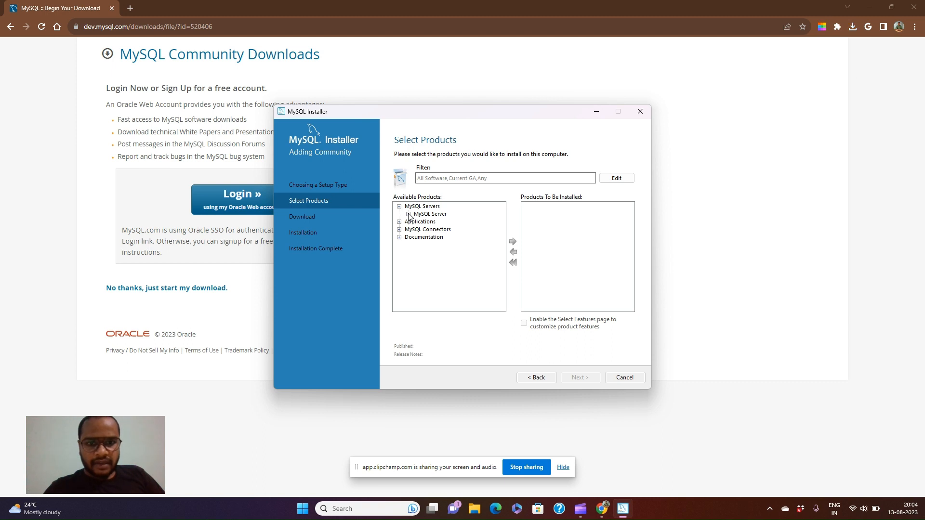
pyautogui.click(408, 215)
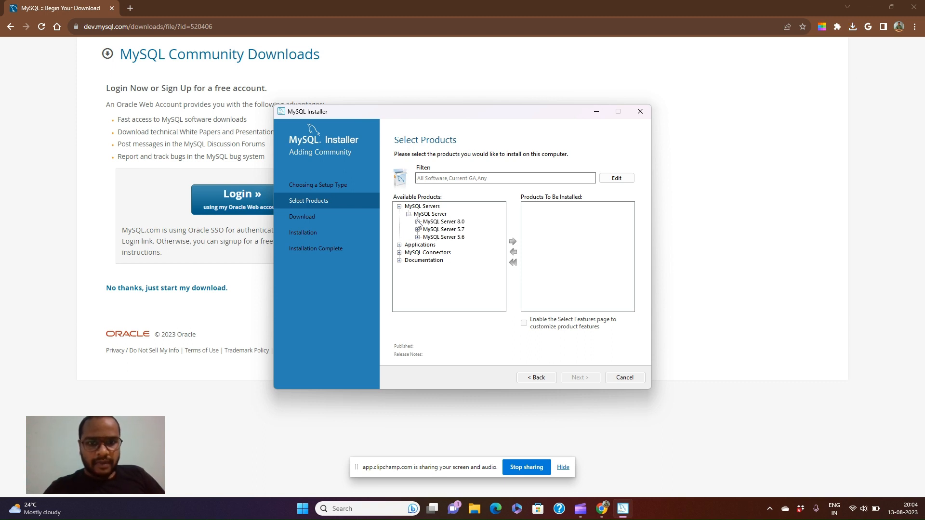
pyautogui.click(417, 222)
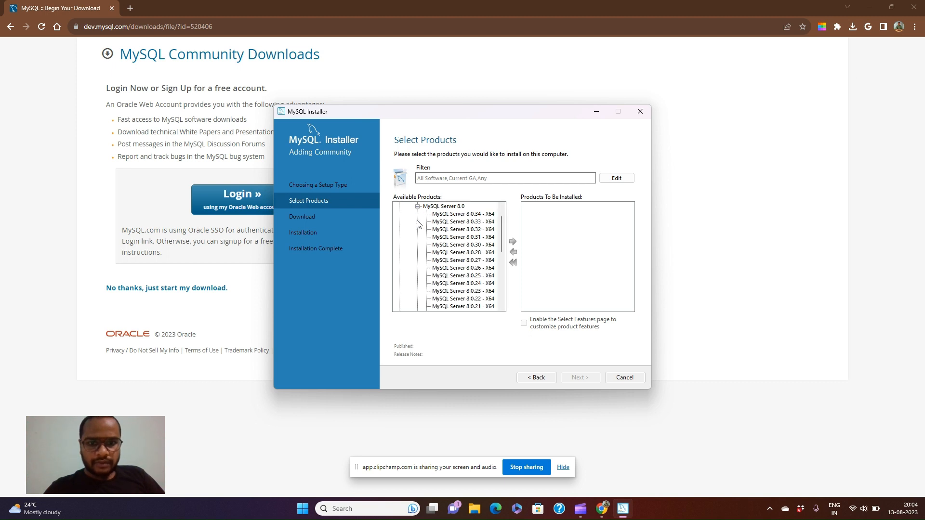
pyautogui.click(445, 215)
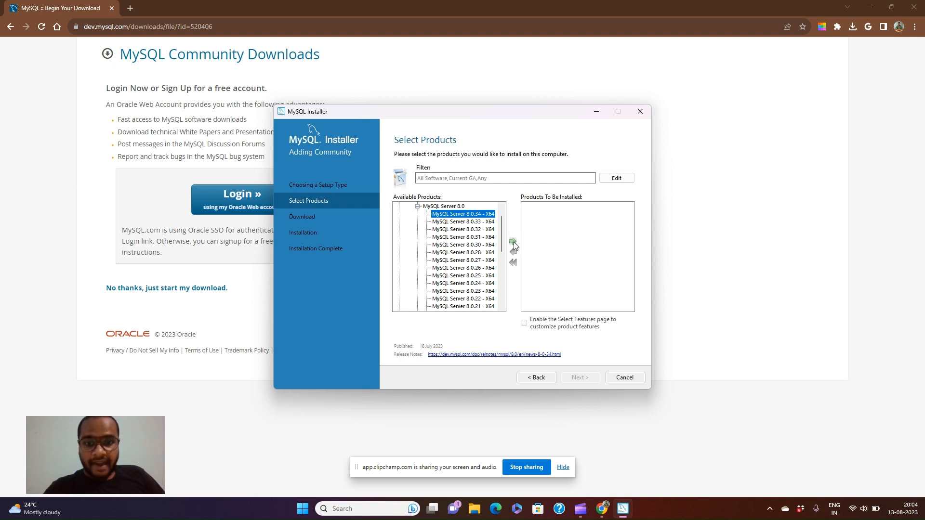
pyautogui.click(514, 241)
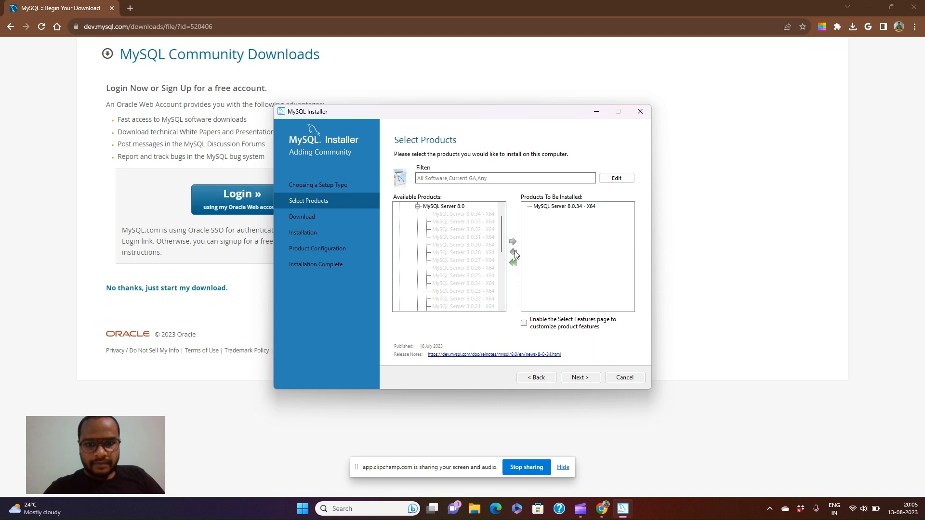
pyautogui.click(417, 206)
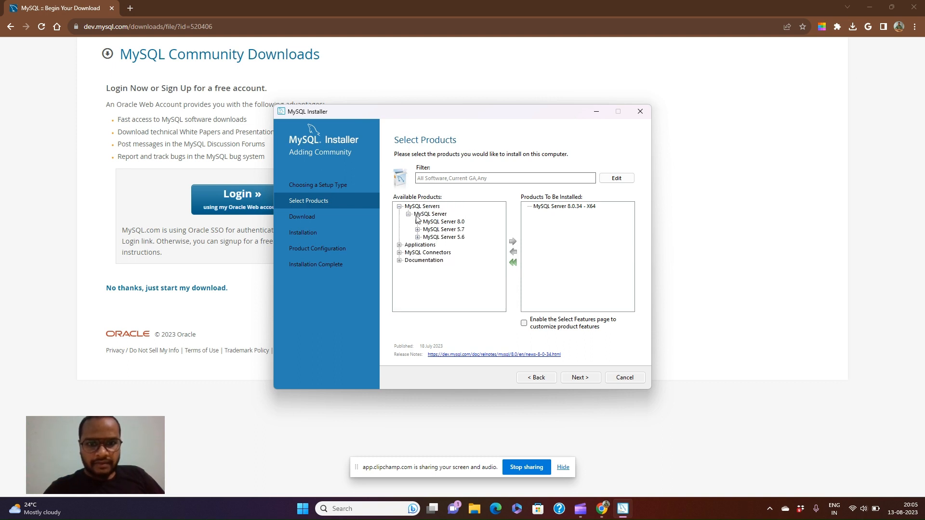
# Step: Add MySQL Workbench 8.0.34 - X64 from Applications to the install list and proceed
pyautogui.click(409, 215)
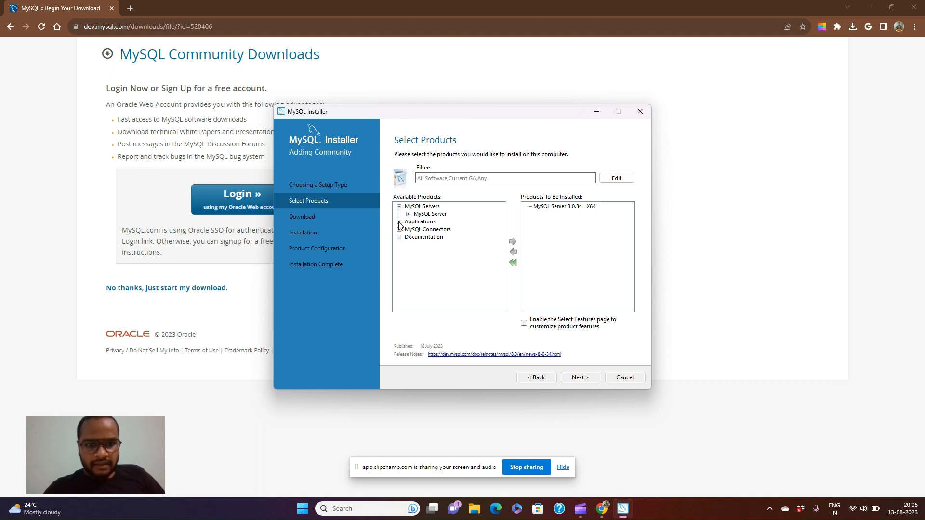
pyautogui.click(399, 222)
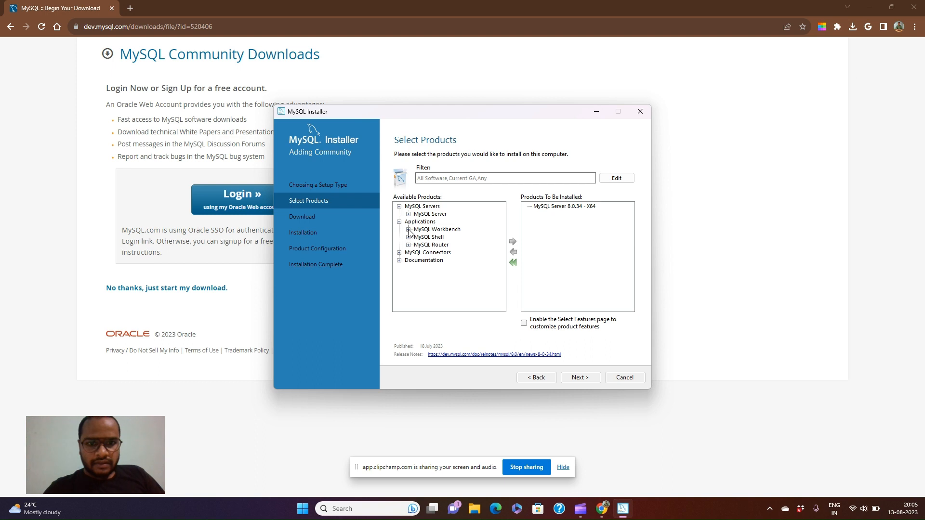
pyautogui.click(409, 230)
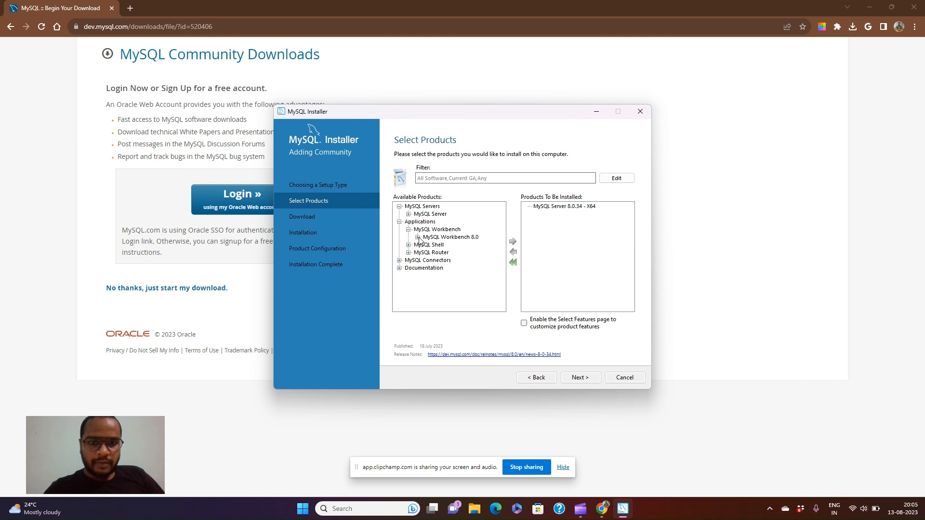
pyautogui.click(418, 238)
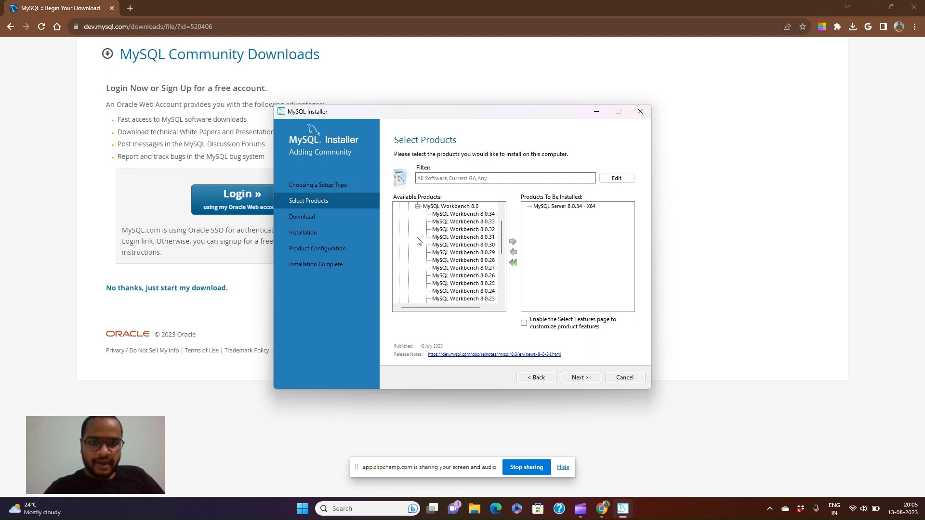
pyautogui.click(466, 214)
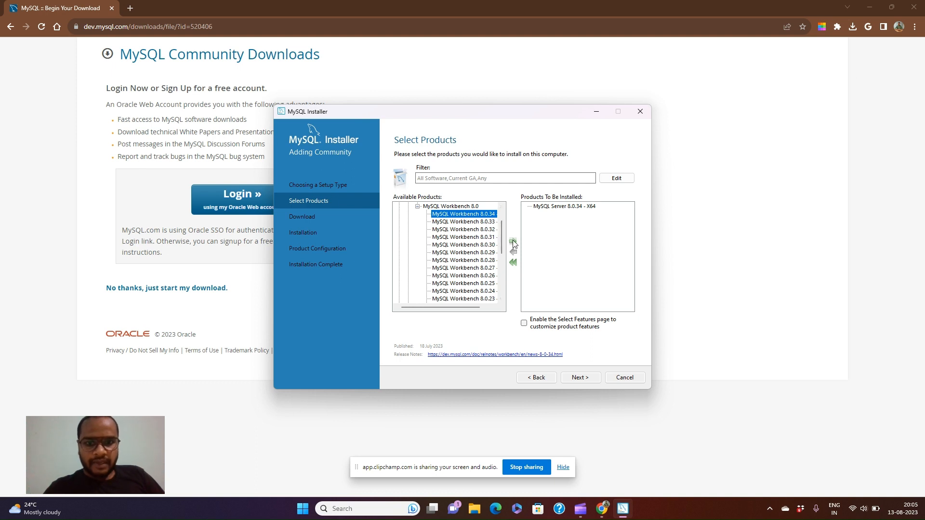
pyautogui.click(512, 241)
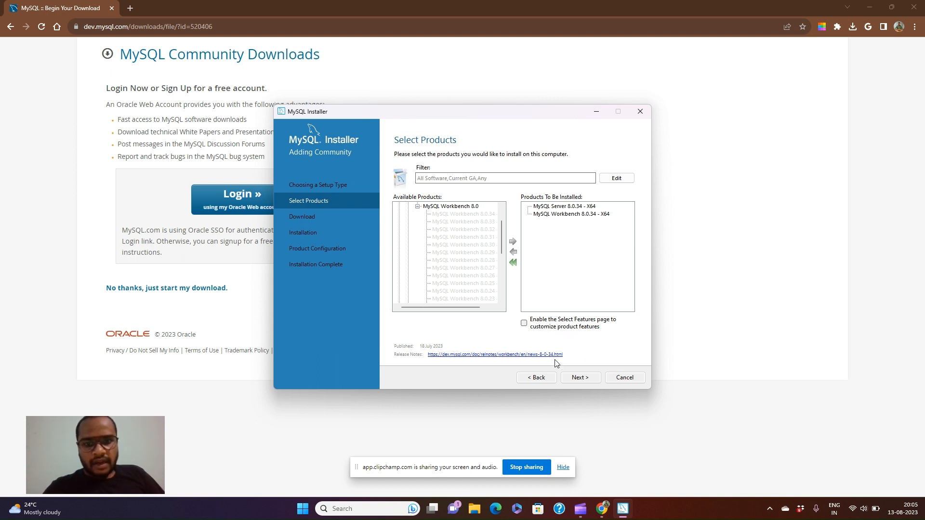
pyautogui.click(574, 378)
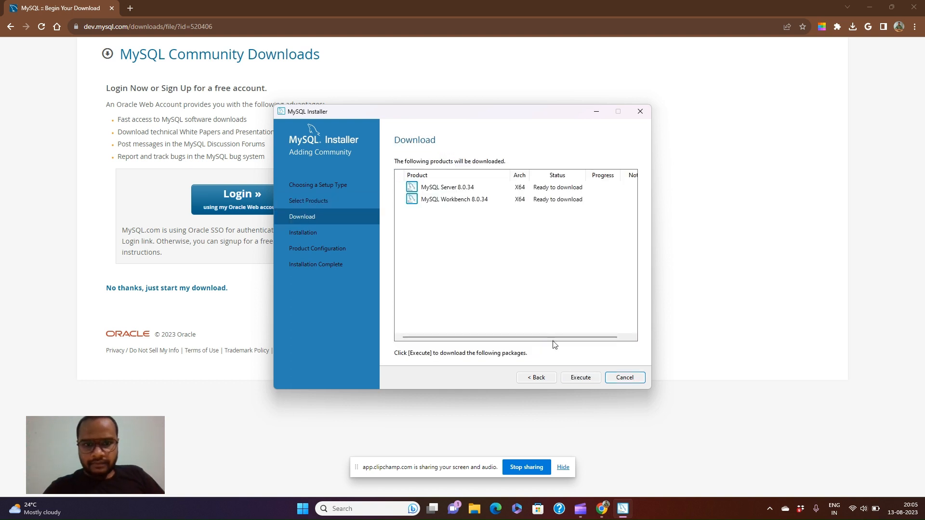
# Step: Start downloading MySQL Server 8.0.34 and MySQL Workbench 8.0.34
pyautogui.click(583, 378)
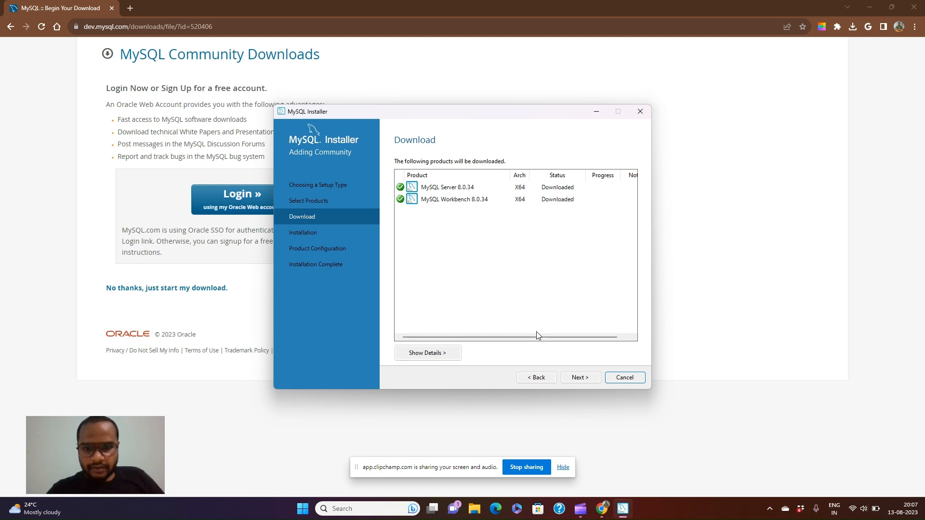
# Step: Install the downloaded Server and Workbench packages and continue to Product Configuration
pyautogui.click(572, 377)
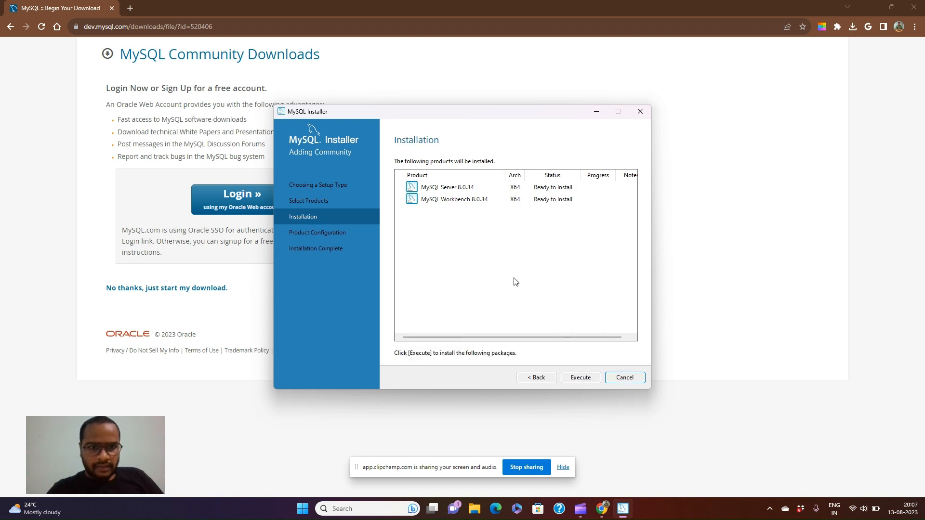
pyautogui.click(579, 378)
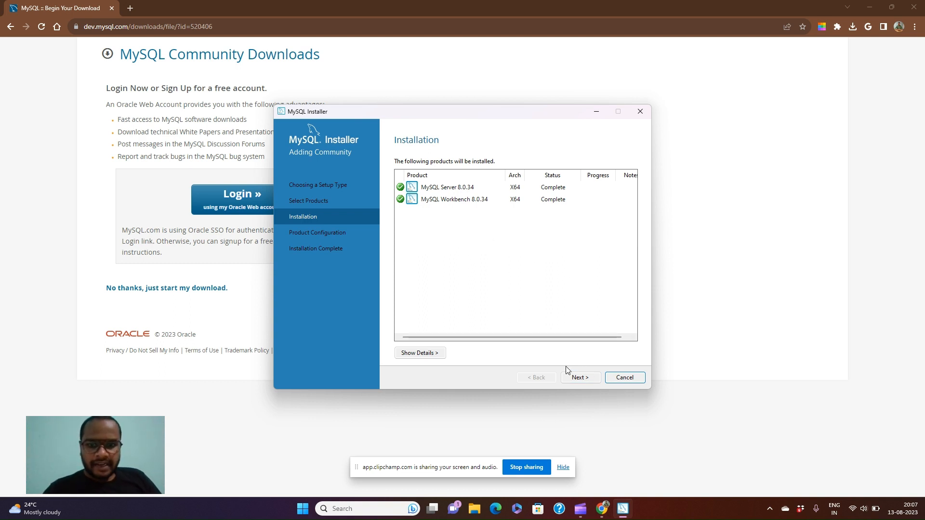
pyautogui.click(578, 379)
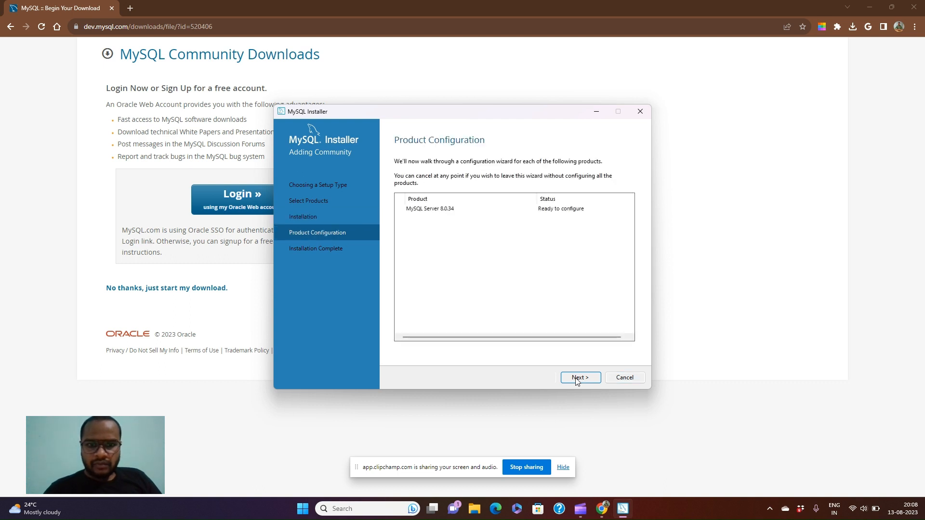
# Step: Keep Development Computer on port 3306 and strong password authentication for the server
pyautogui.click(578, 378)
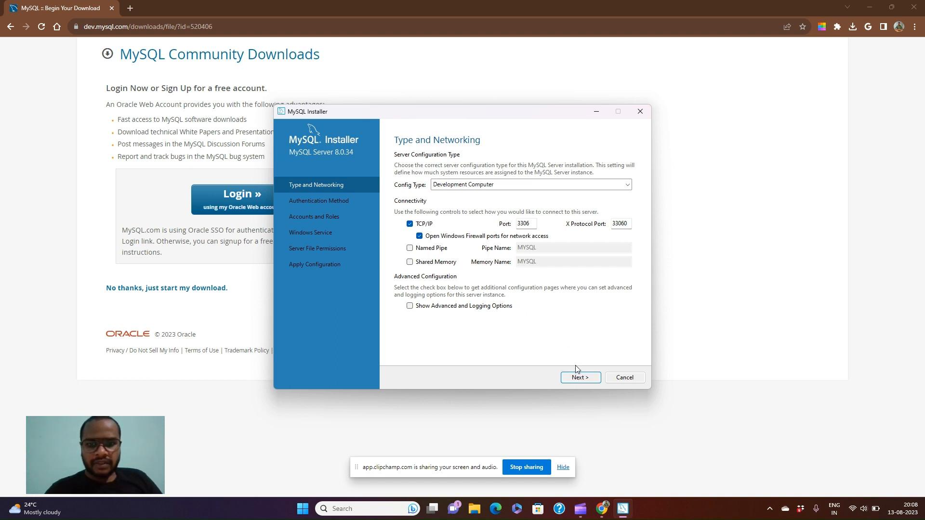
pyautogui.click(583, 381)
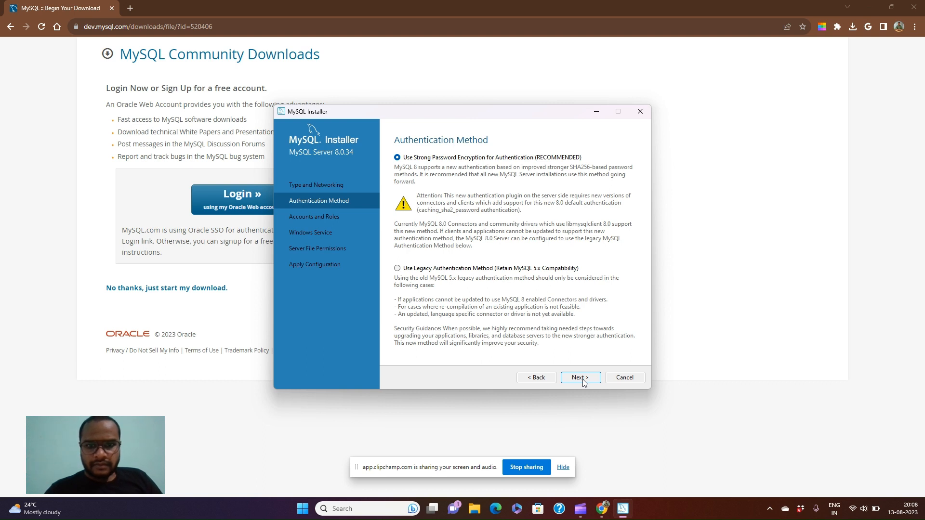
pyautogui.click(580, 378)
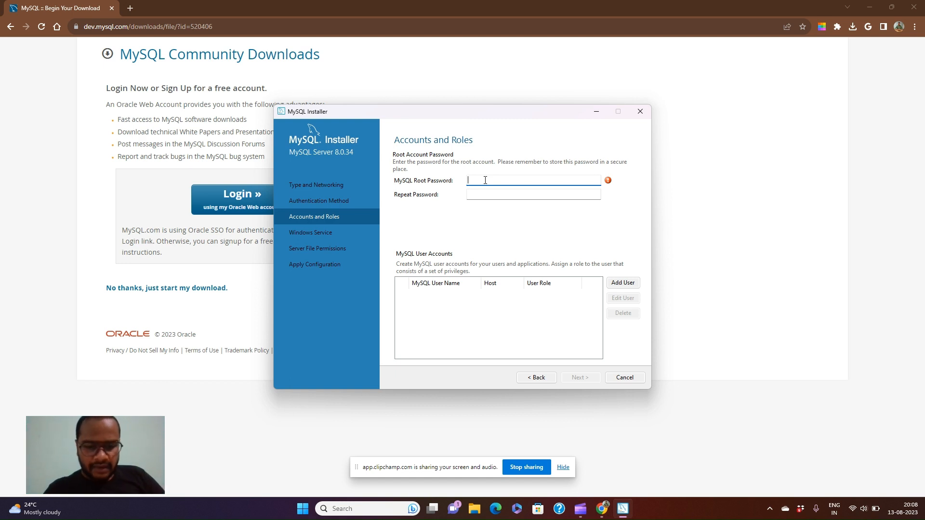
# Step: Enter and confirm the MySQL root account password, then continue
pyautogui.write('root')
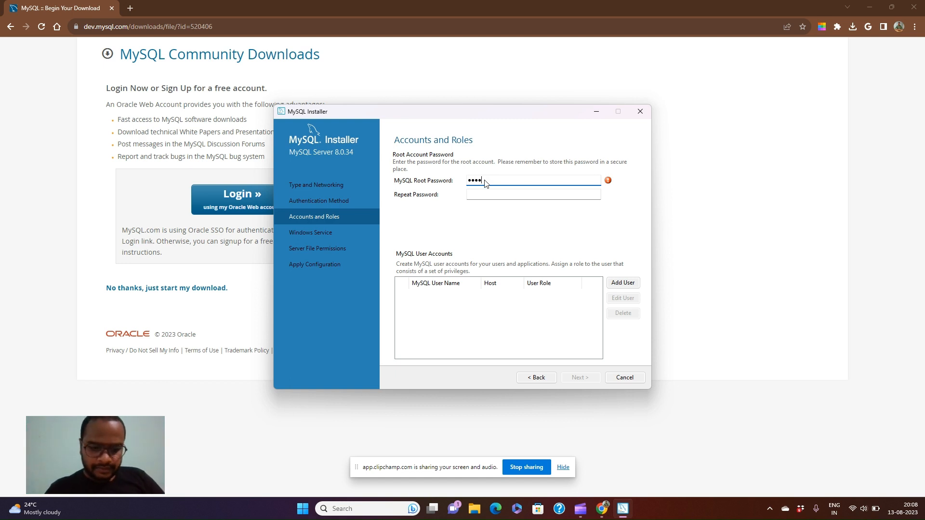
pyautogui.write('••••')
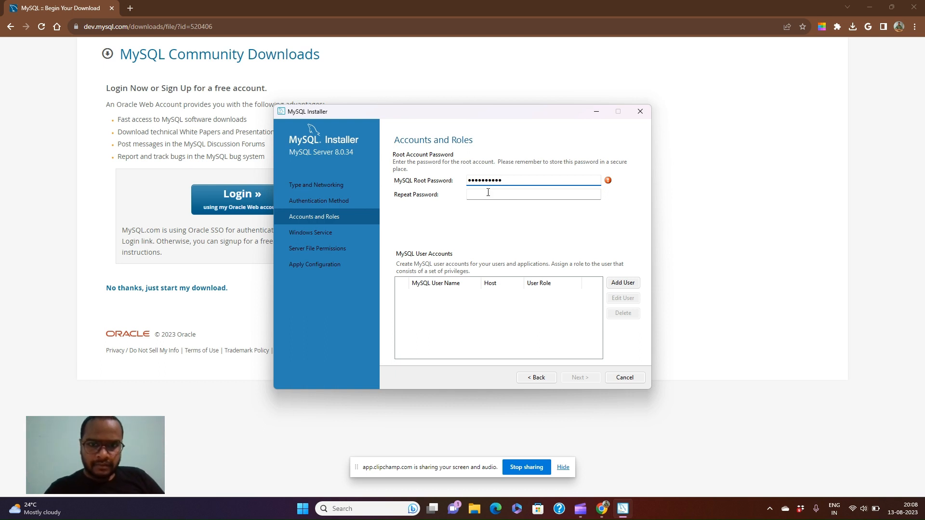
pyautogui.click(488, 192)
pyautogui.write('root@1')
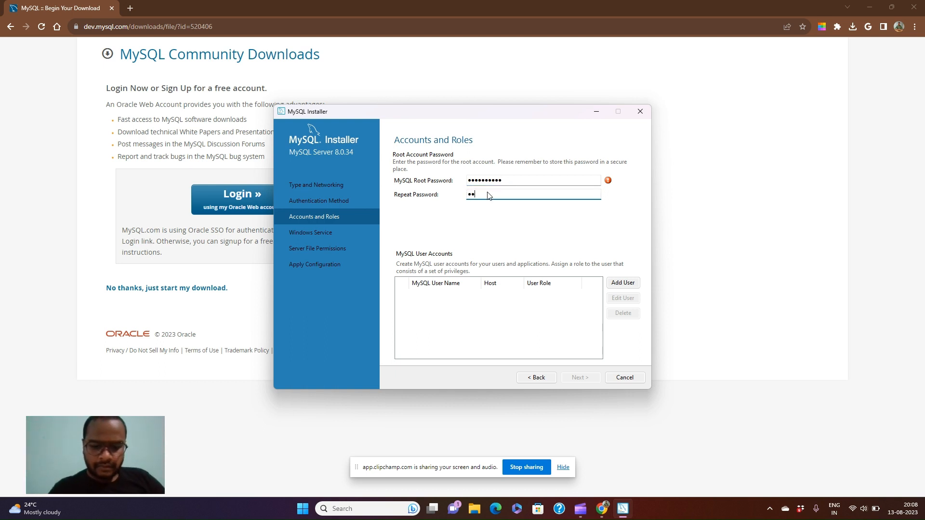
pyautogui.write('23')
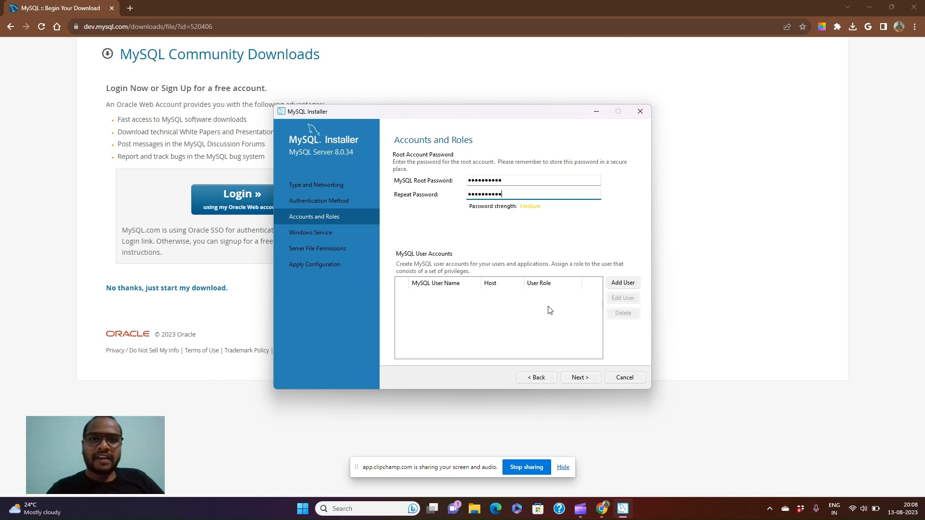
pyautogui.click(573, 379)
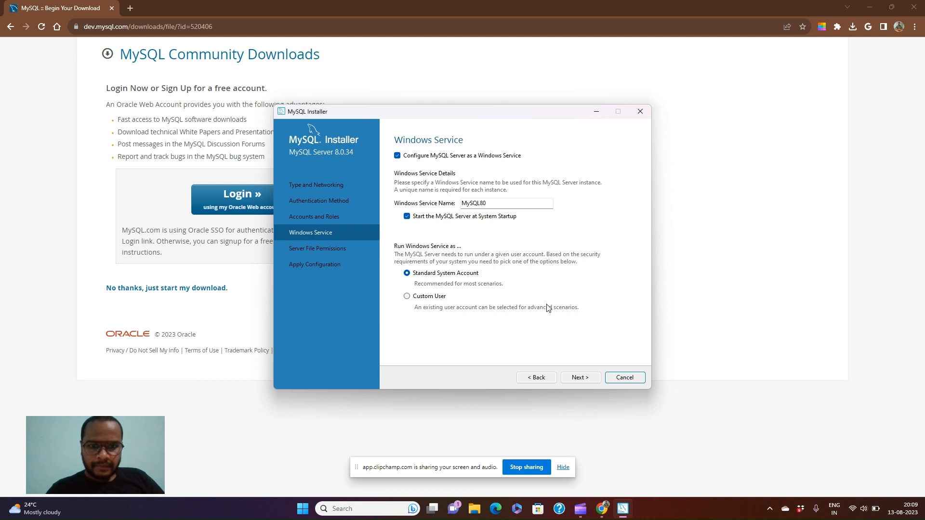
# Step: Keep the default MySQL80 Windows service and file permission settings, then apply the server configuration
pyautogui.click(580, 379)
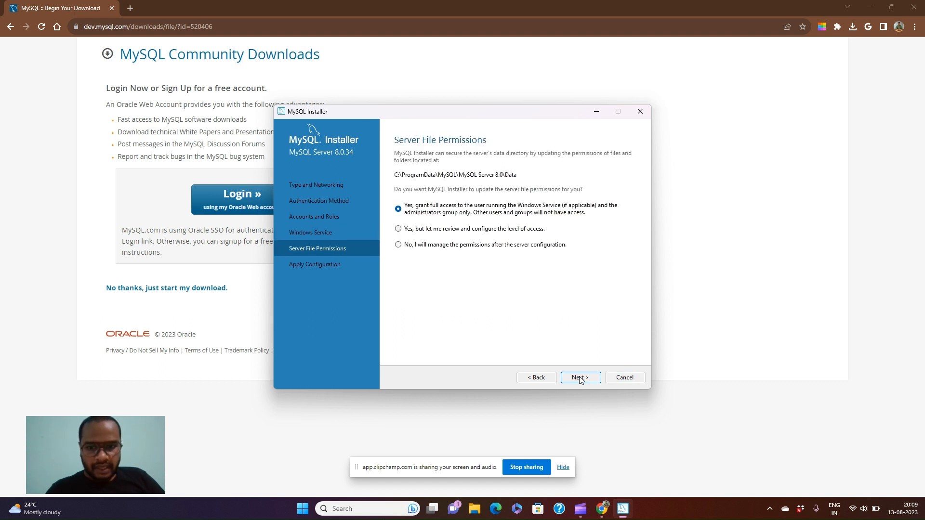
pyautogui.click(580, 378)
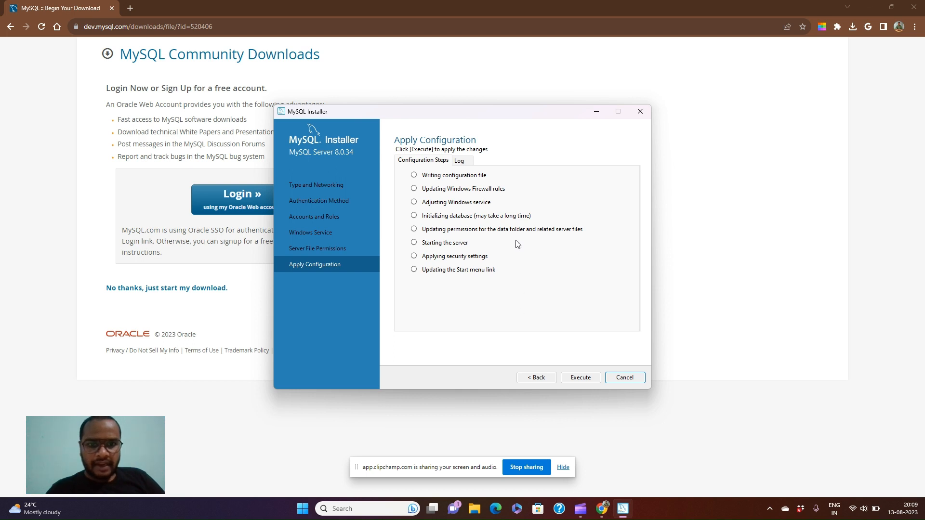
pyautogui.click(579, 378)
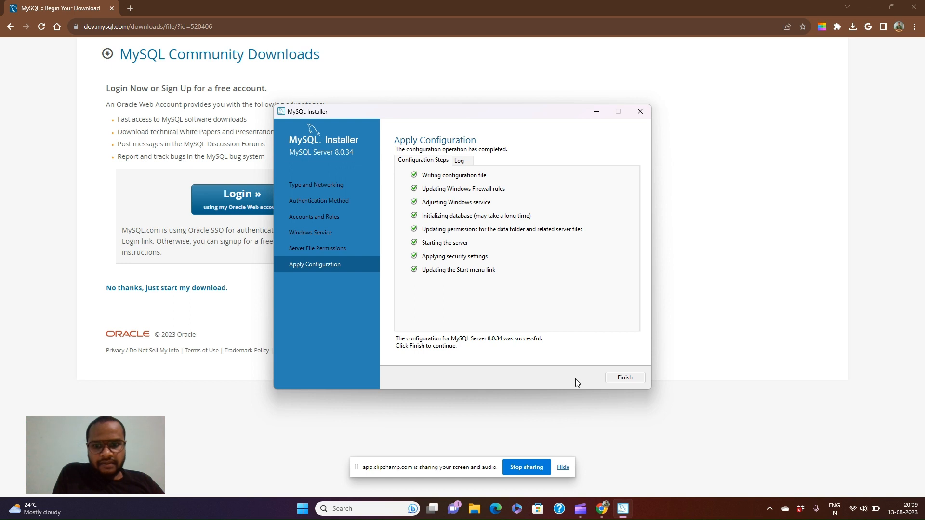
# Step: Finish the installer with 'Start MySQL Workbench after setup' left checked so Workbench launches
pyautogui.click(632, 381)
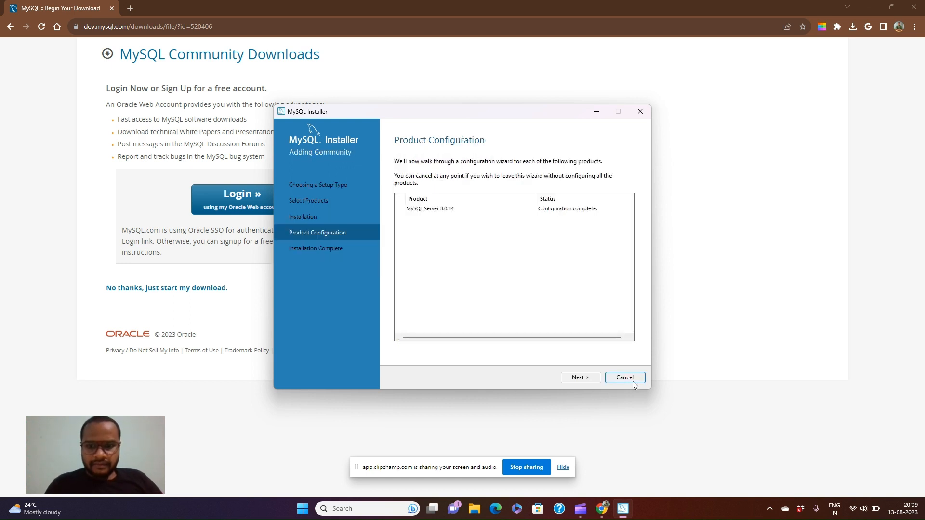
pyautogui.click(580, 381)
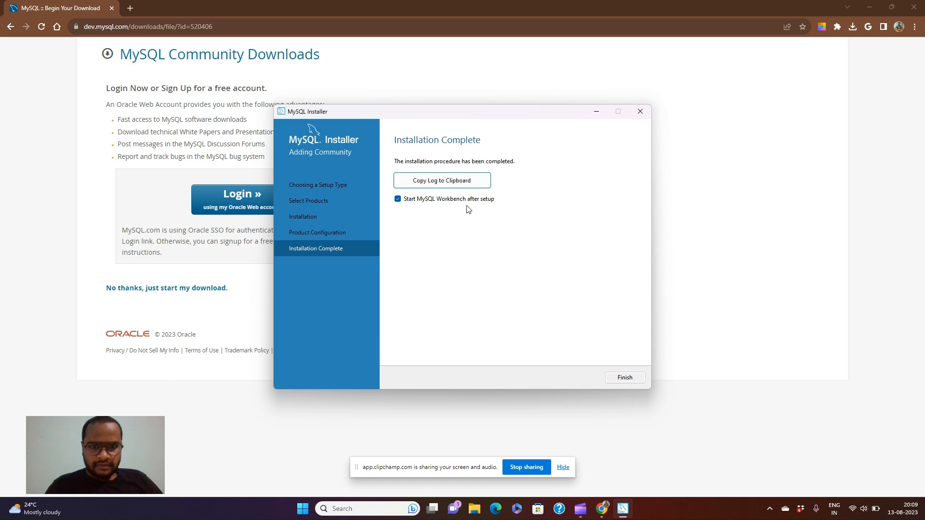
pyautogui.click(625, 378)
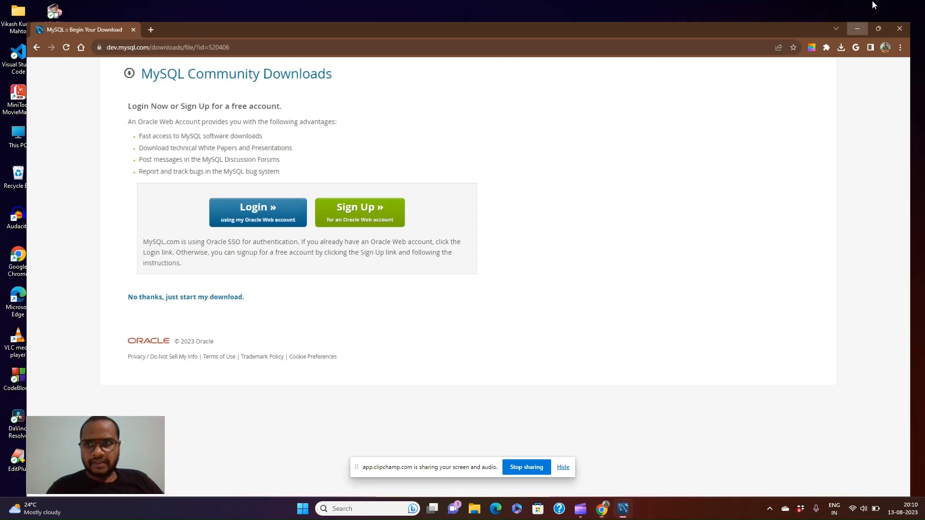
# Step: Open the Local instance MySQL80 connection in Workbench by entering the root password
pyautogui.click(872, 6)
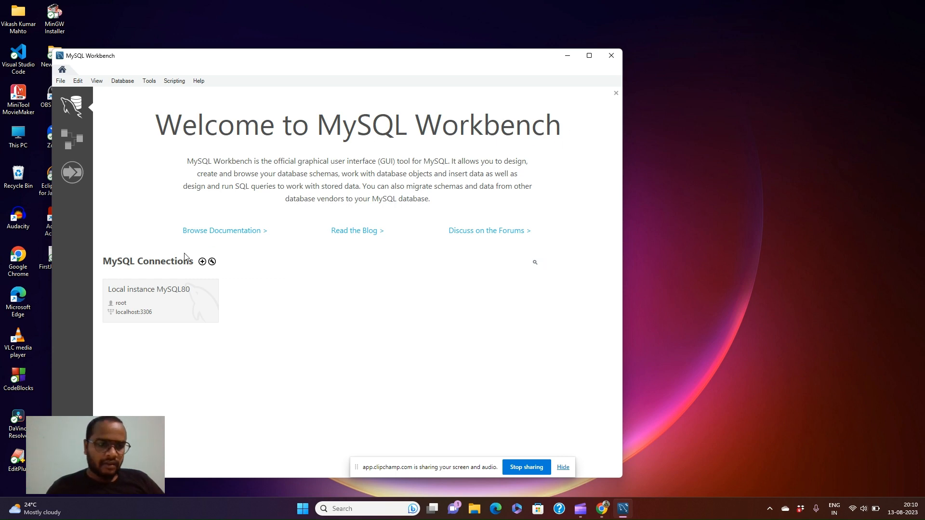
pyautogui.click(150, 306)
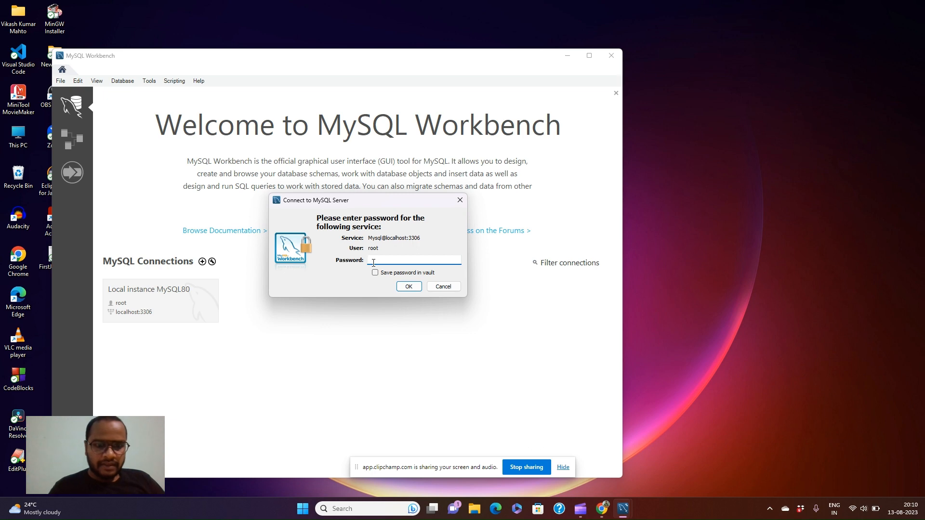
pyautogui.write('*')
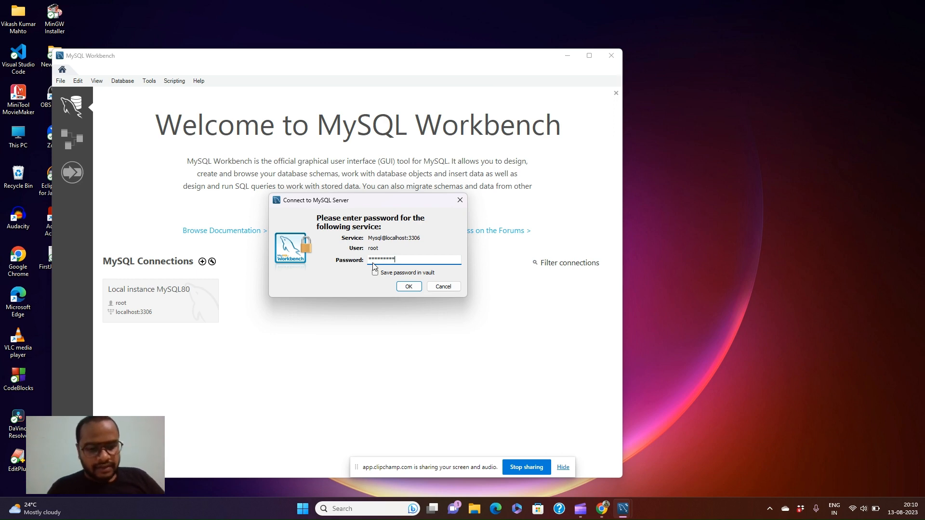
pyautogui.click(406, 286)
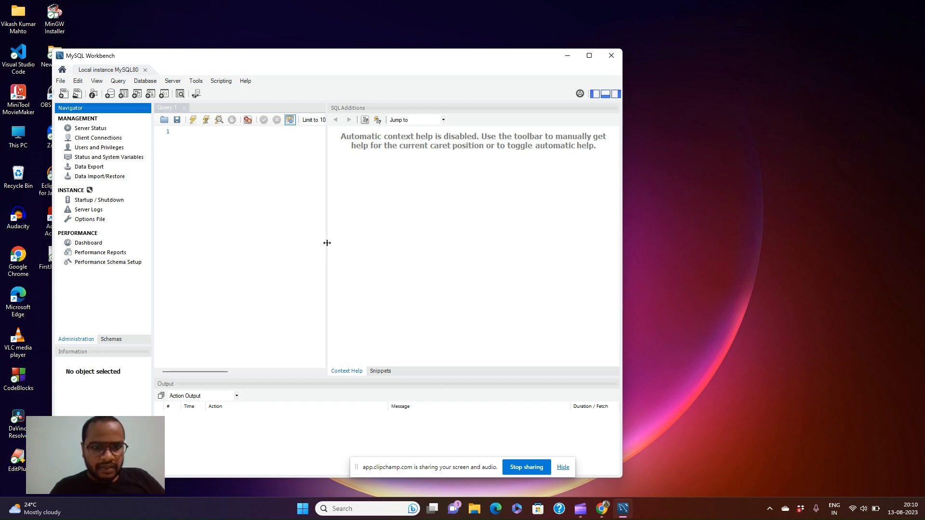
# Step: Narrow the SQL Additions panel to widen the Query 1 editor and maximize the Workbench window
pyautogui.moveTo(324, 242); pyautogui.dragTo(433, 257)
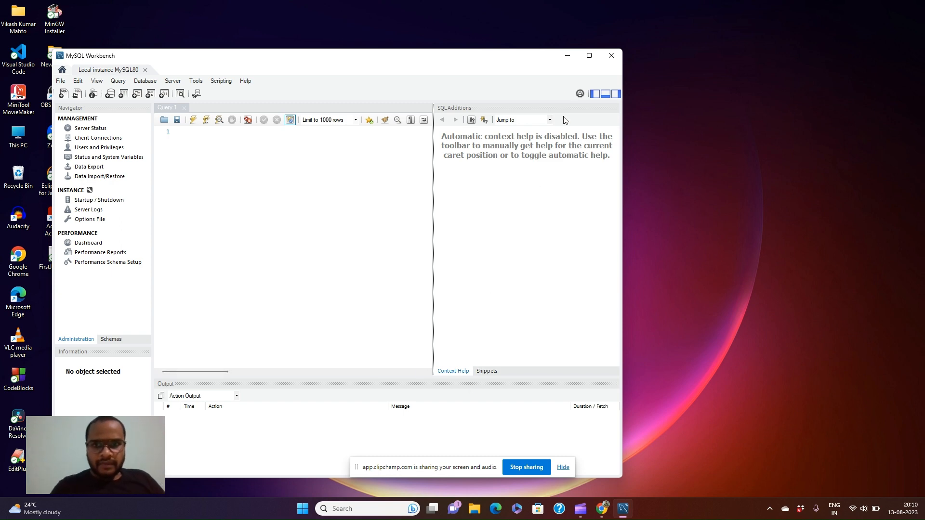
pyautogui.click(589, 55)
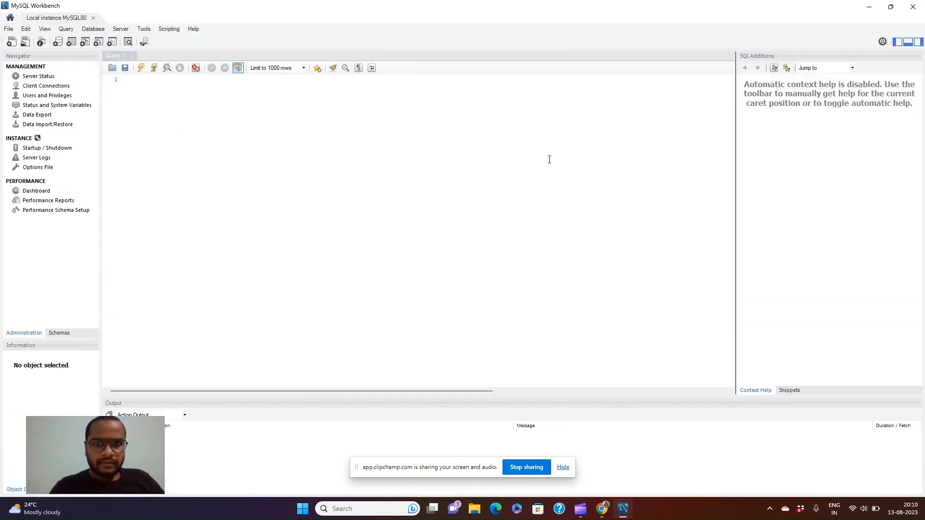